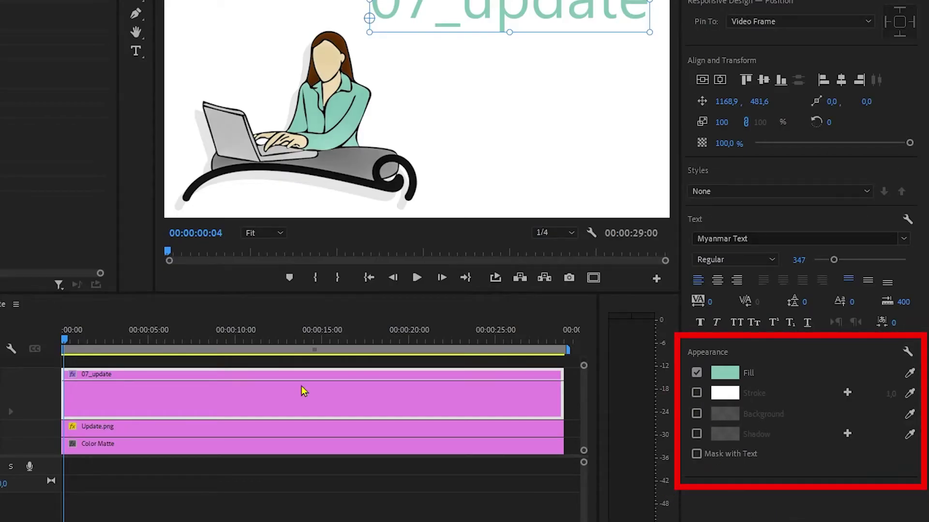
Turn on a drop shadow with distance 20,6 and size 15,5
{"action": "left_click", "coordinate": [696, 434]}
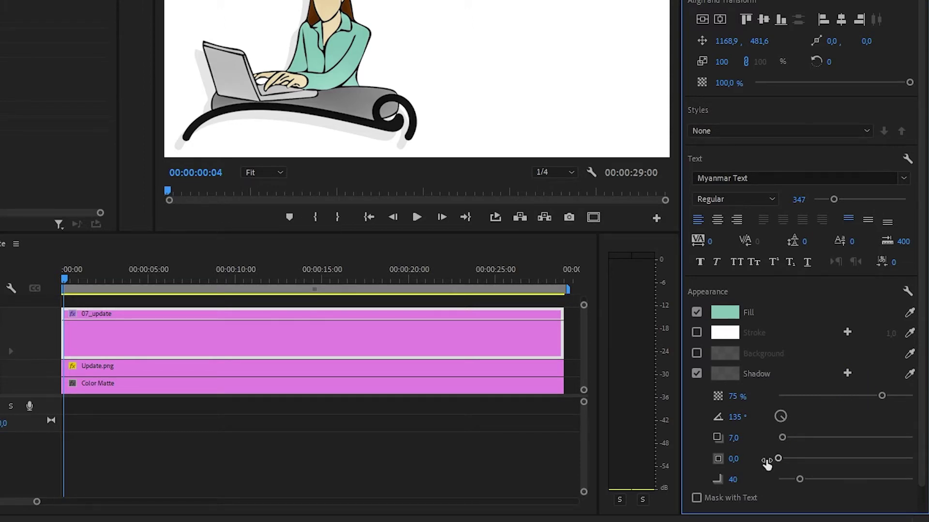
{"action": "left_click_drag", "start_coordinate": [783, 439], "coordinate": [792, 439]}
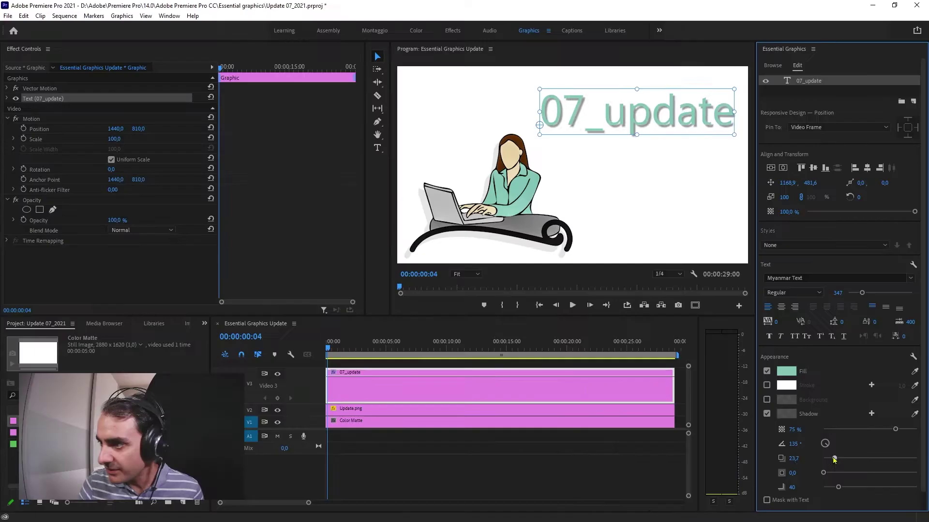
{"action": "left_click_drag", "start_coordinate": [824, 473], "coordinate": [837, 472]}
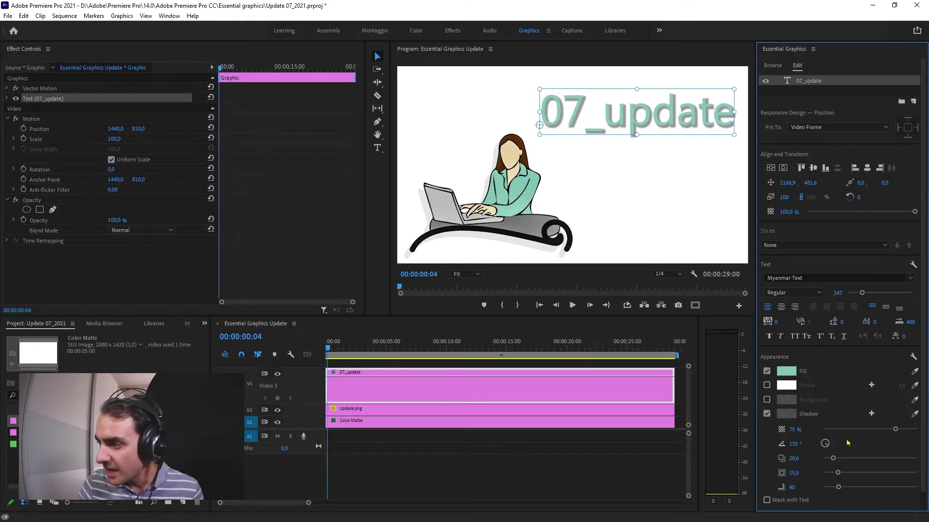
Add a second shadow with 49,5 distance, 41,2 size and 161 blur, coloured beige from the face
{"action": "left_click", "coordinate": [871, 414]}
{"action": "scroll", "coordinate": [859, 420], "scroll_direction": "down", "scroll_amount": 2}
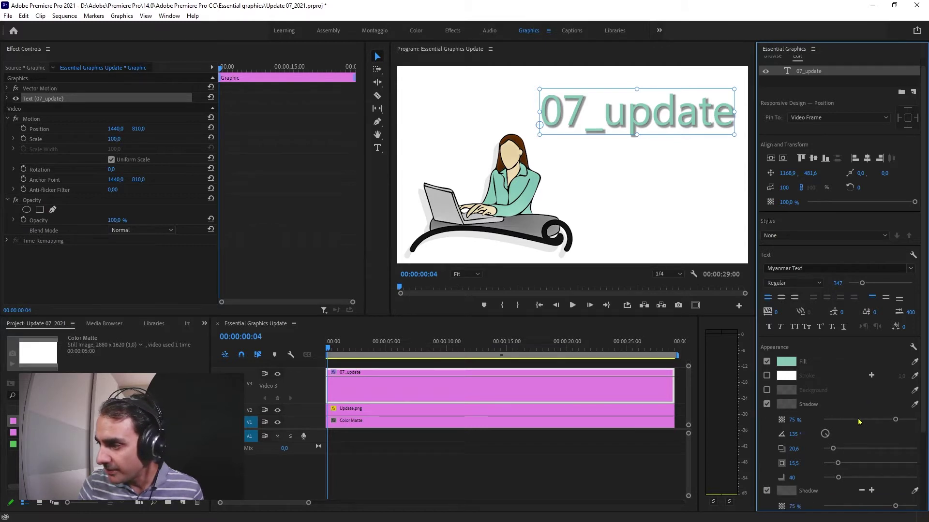
{"action": "scroll", "coordinate": [859, 423], "scroll_direction": "down", "scroll_amount": 2}
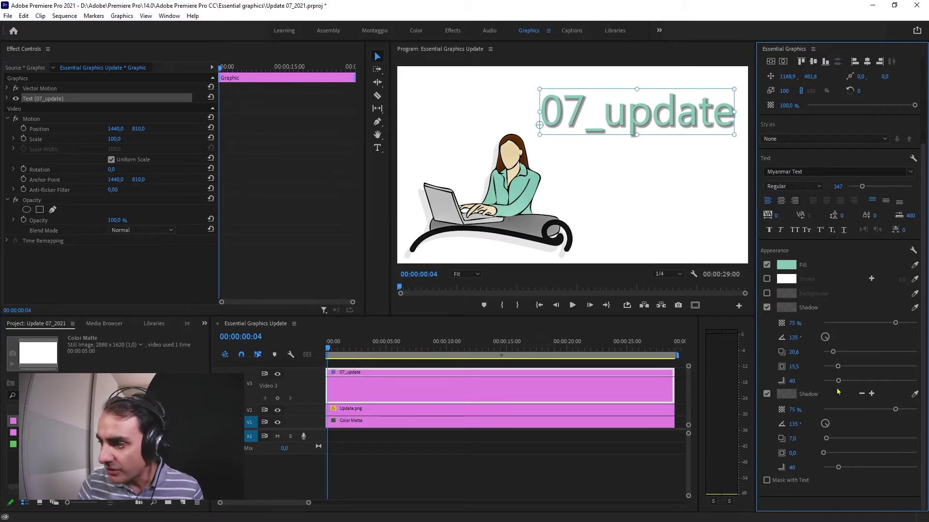
{"action": "left_click", "coordinate": [786, 394]}
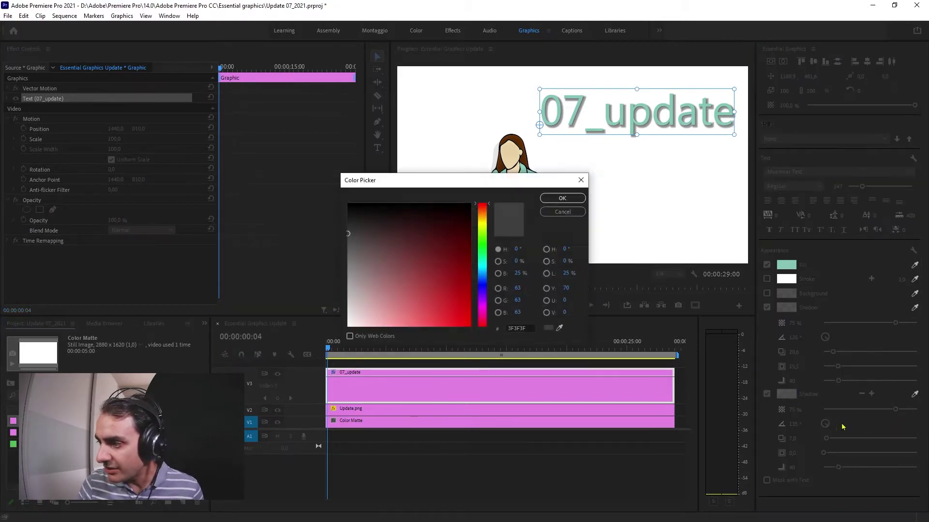
{"action": "left_click_drag", "start_coordinate": [491, 183], "coordinate": [387, 208]}
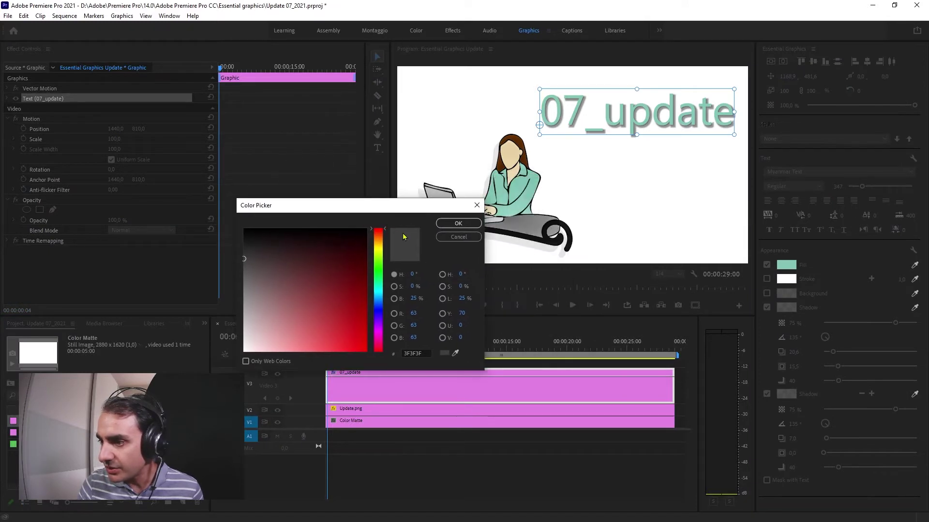
{"action": "left_click", "coordinate": [455, 353]}
{"action": "left_click", "coordinate": [517, 196]}
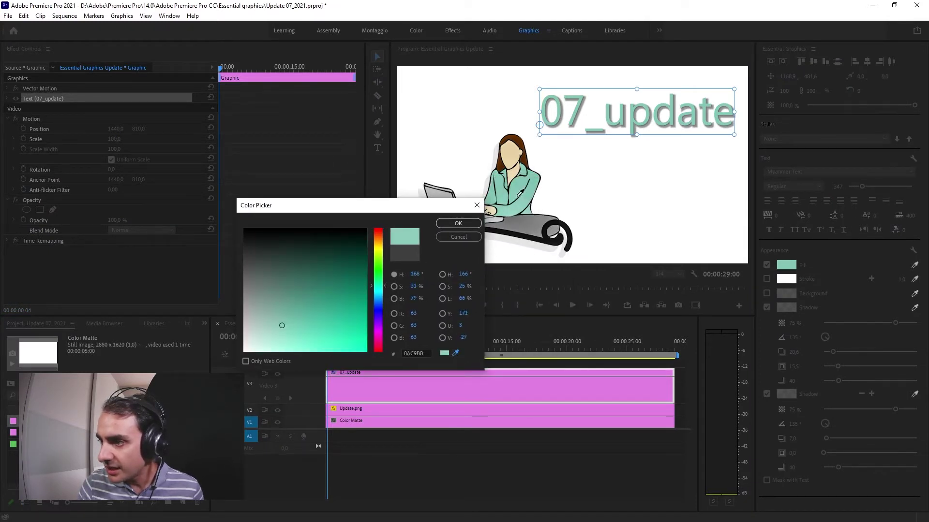
{"action": "left_click", "coordinate": [458, 223]}
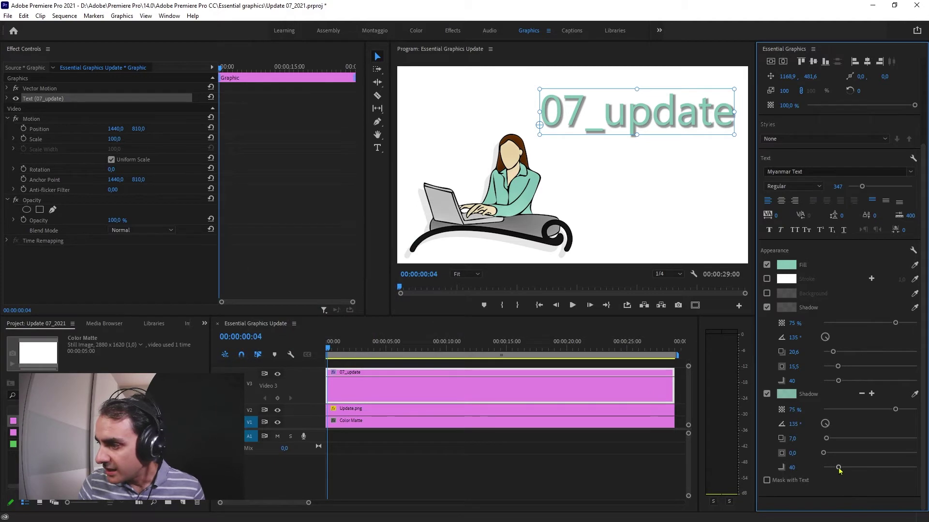
{"action": "mouse_move", "coordinate": [828, 453]}
{"action": "left_mouse_down"}
{"action": "mouse_move", "coordinate": [859, 452]}
{"action": "mouse_move", "coordinate": [852, 439]}
{"action": "mouse_move", "coordinate": [901, 467]}
{"action": "mouse_move", "coordinate": [892, 453]}
{"action": "mouse_move", "coordinate": [868, 453]}
{"action": "left_mouse_up"}
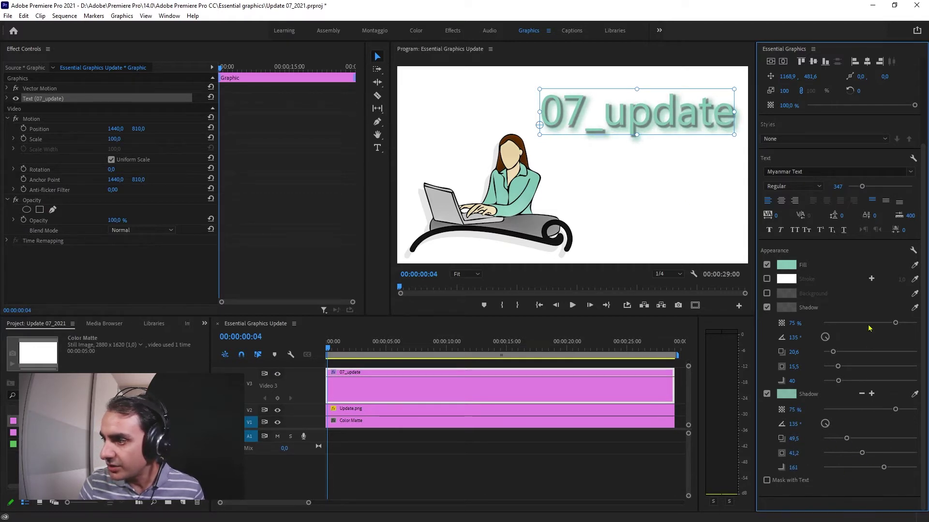
{"action": "left_click", "coordinate": [913, 393]}
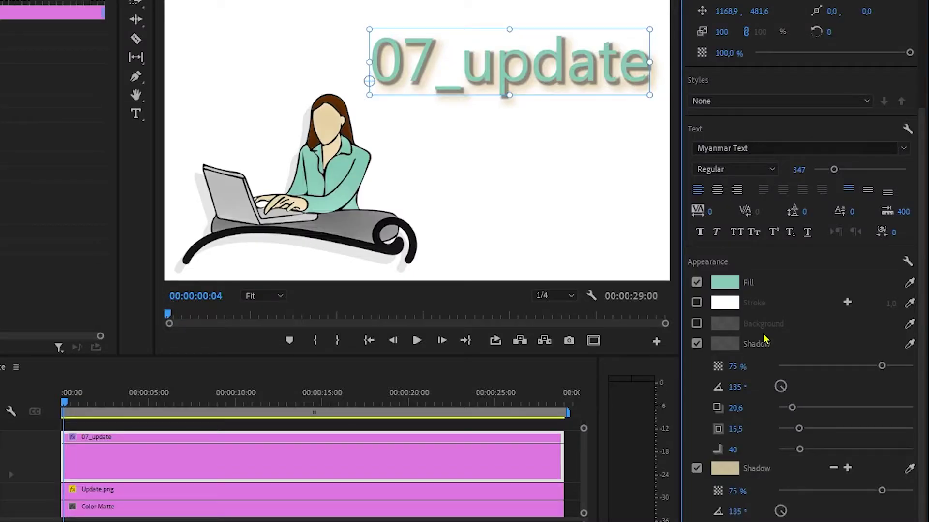
Enable a red text background enlarged to size 64,4
{"action": "left_click", "coordinate": [696, 324]}
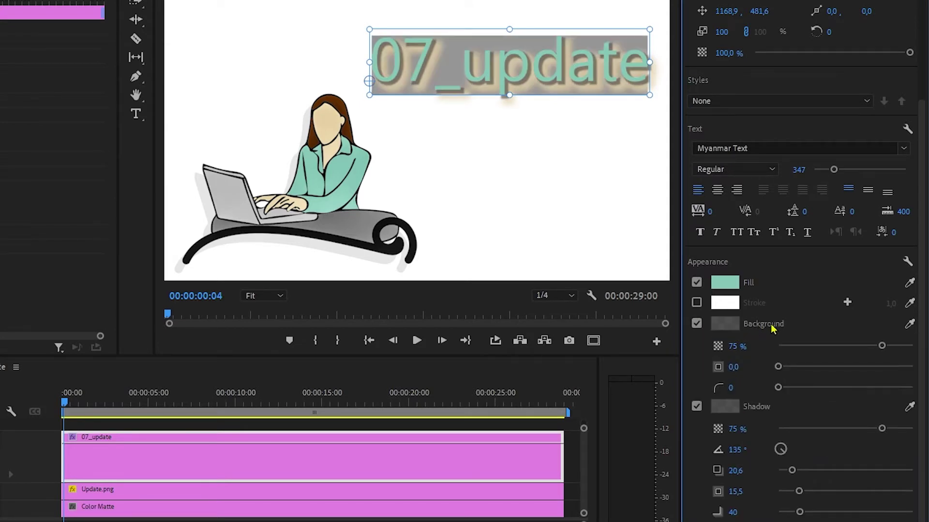
{"action": "mouse_move", "coordinate": [779, 366]}
{"action": "left_mouse_down"}
{"action": "mouse_move", "coordinate": [824, 381]}
{"action": "mouse_move", "coordinate": [865, 374]}
{"action": "left_mouse_up"}
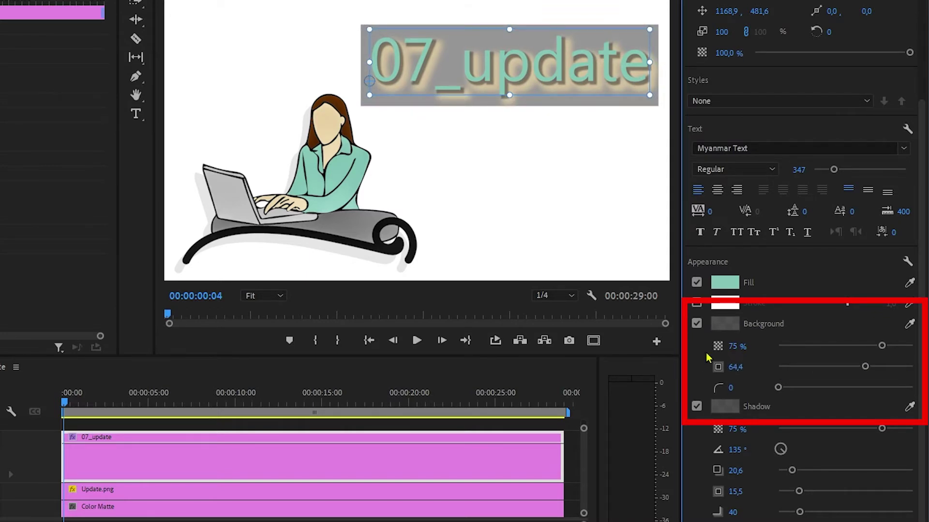
{"action": "left_click", "coordinate": [734, 328]}
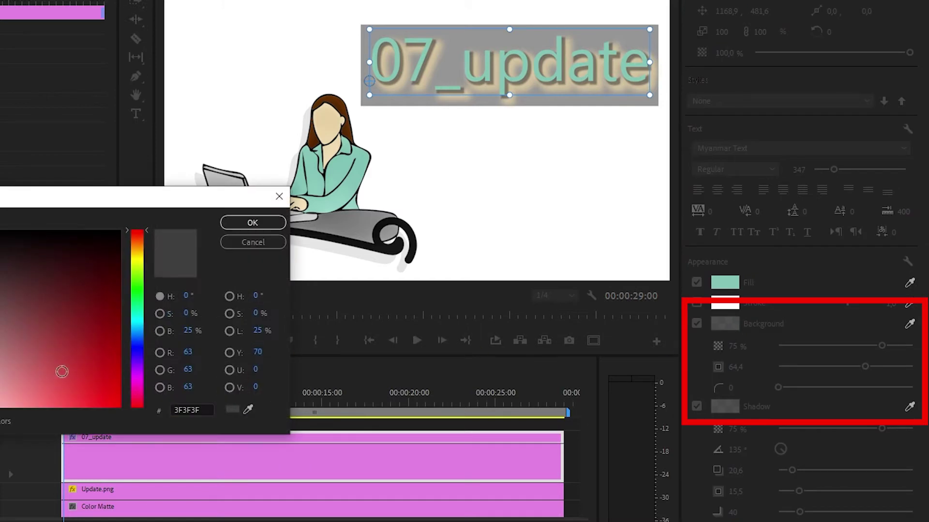
{"action": "left_click", "coordinate": [99, 395]}
{"action": "left_click", "coordinate": [252, 223]}
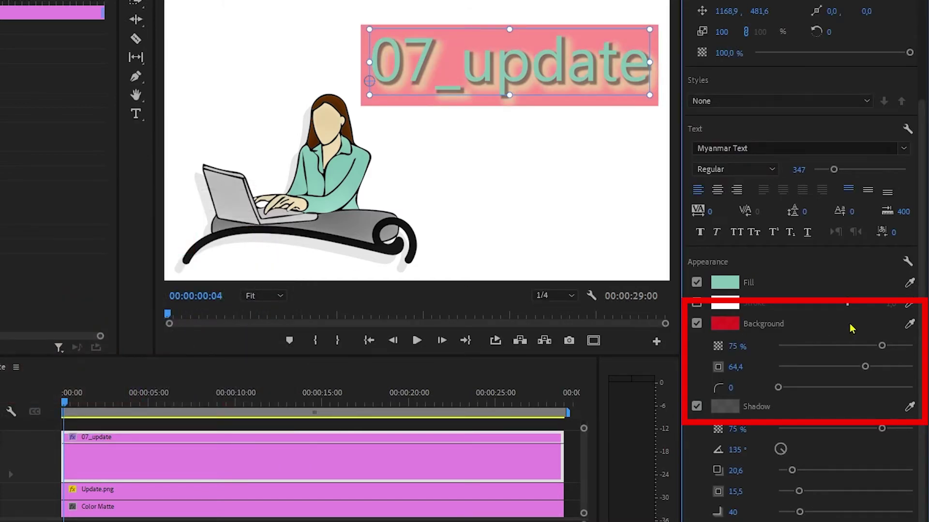
Make the red background 100% opaque with corner radius 64
{"action": "left_click_drag", "start_coordinate": [882, 346], "coordinate": [912, 346]}
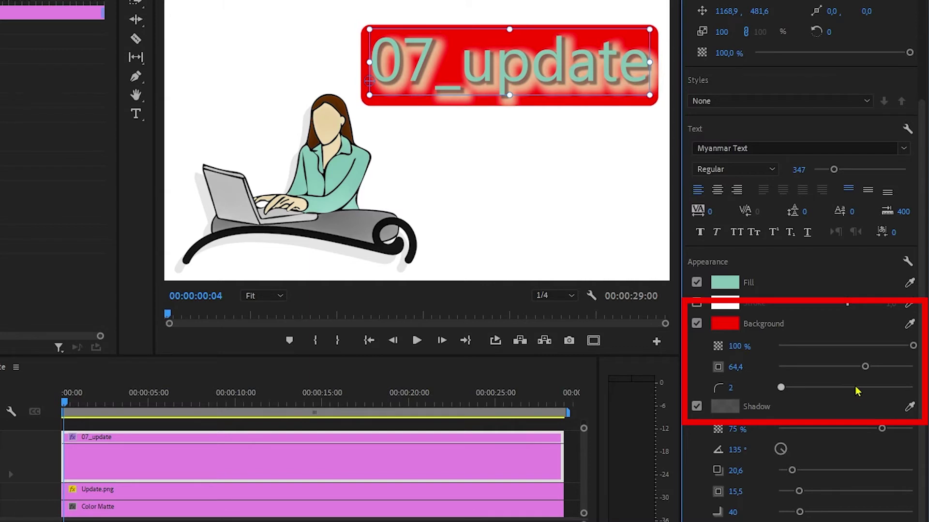
{"action": "left_click_drag", "start_coordinate": [856, 391], "coordinate": [765, 387]}
{"action": "left_click", "coordinate": [866, 388]}
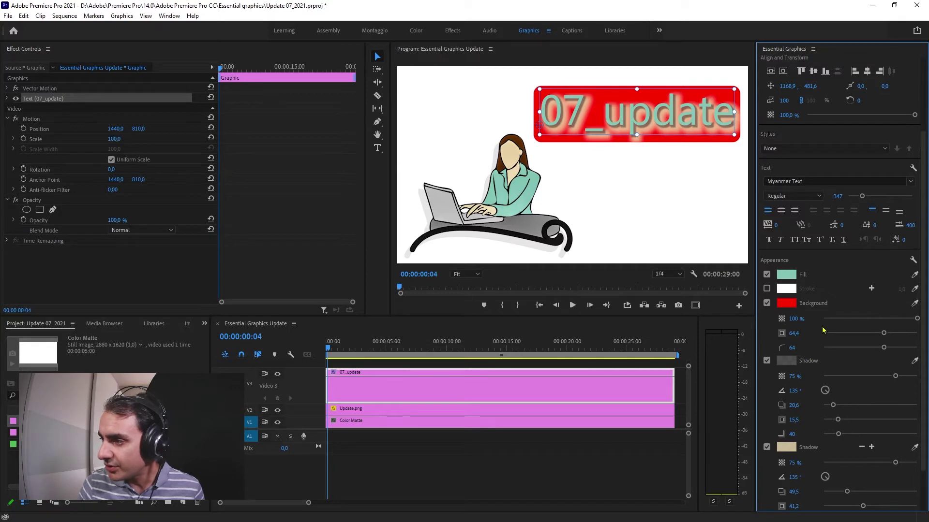
{"action": "scroll", "coordinate": [823, 325], "scroll_direction": "up", "scroll_amount": 1}
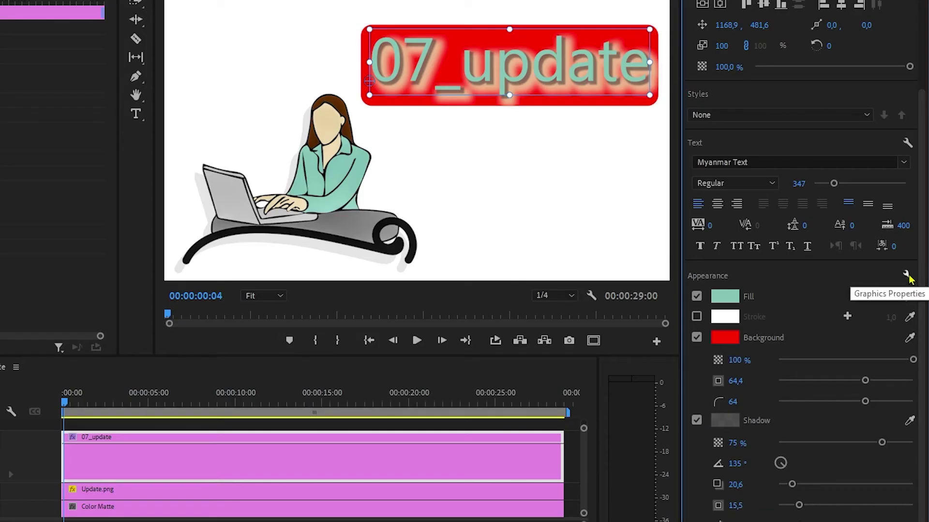
Cancel the Per-Line fill mode change and begin editing the 07_update text
{"action": "left_click", "coordinate": [907, 274]}
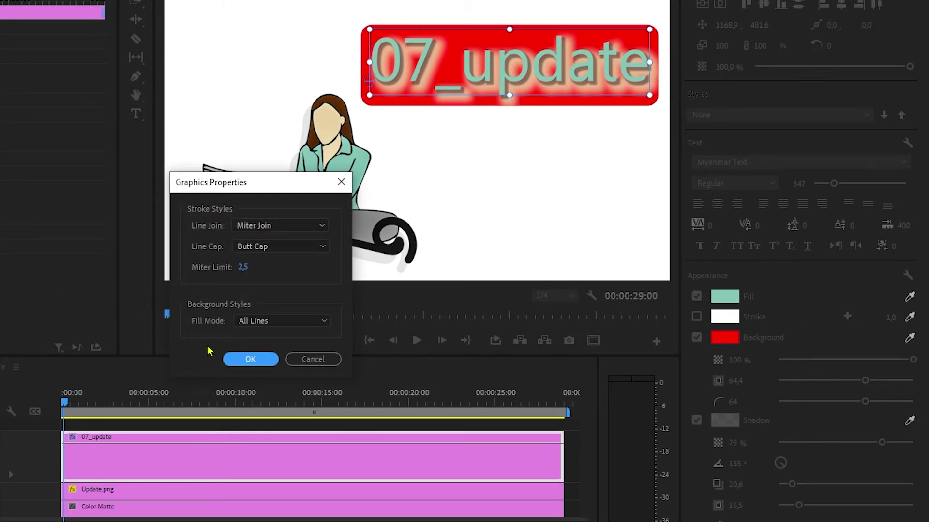
{"action": "left_click", "coordinate": [324, 322]}
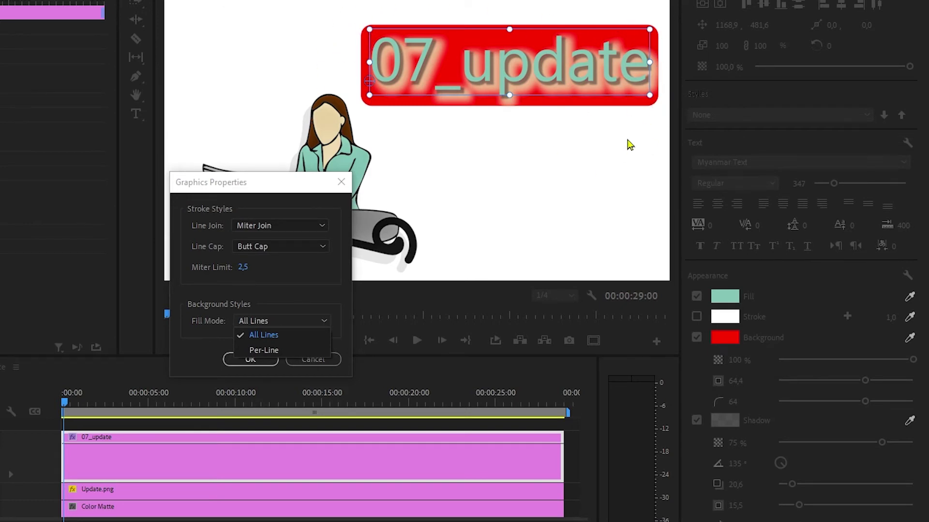
{"action": "left_click", "coordinate": [311, 353]}
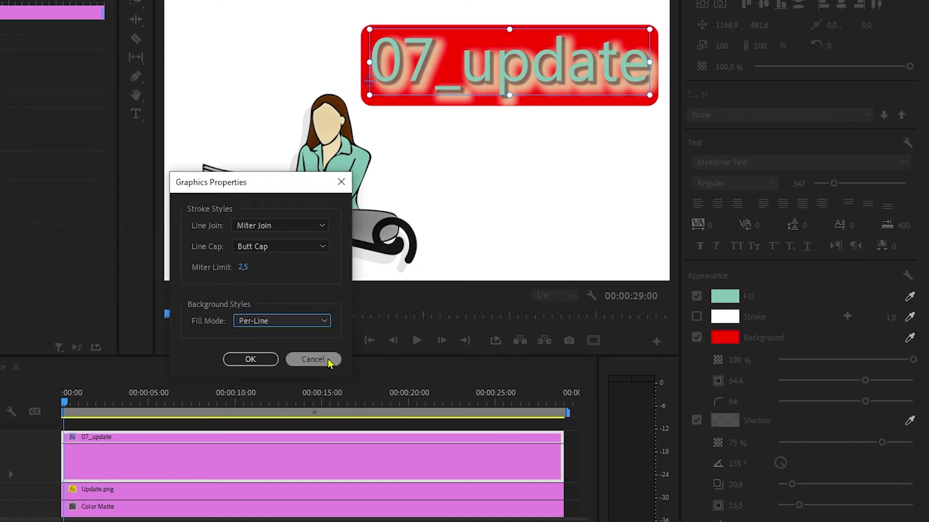
{"action": "left_click", "coordinate": [325, 360]}
{"action": "double_click", "coordinate": [642, 62]}
Add 'NEW' as a second line, centre-align both lines and nudge the title upward
{"action": "left_click", "coordinate": [647, 50]}
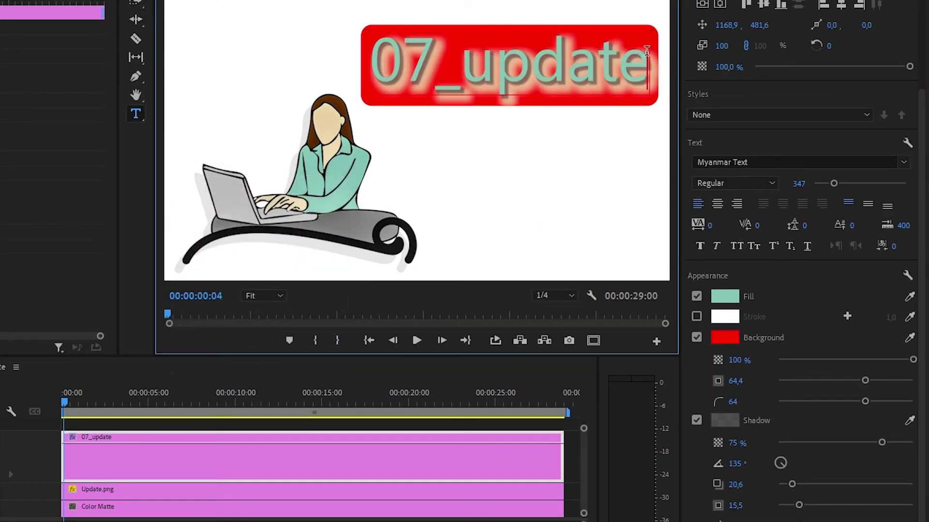
{"action": "key", "text": "Return"}
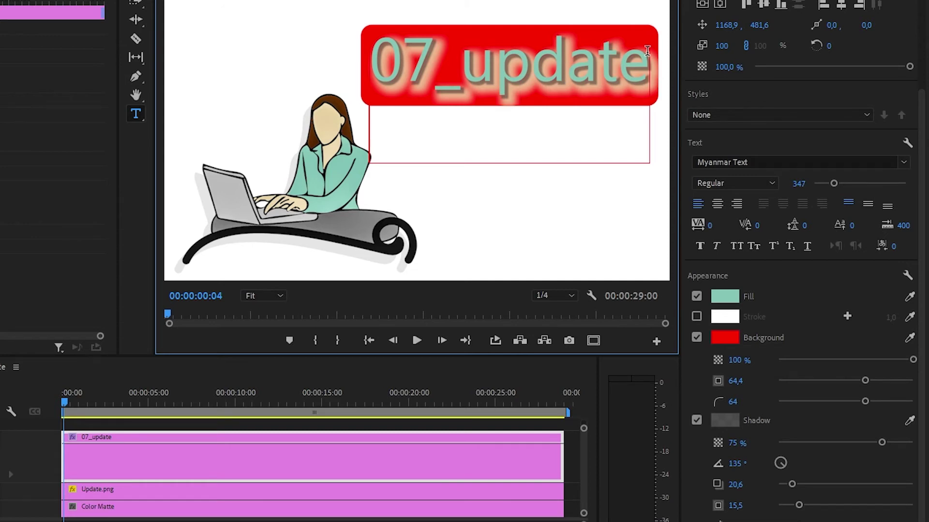
{"action": "type", "text": "NEW"}
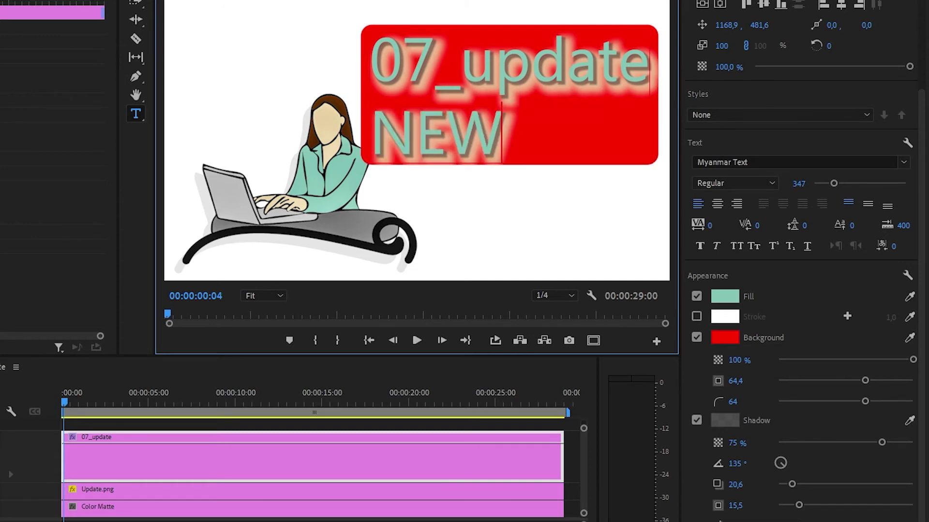
{"action": "key", "text": "Escape"}
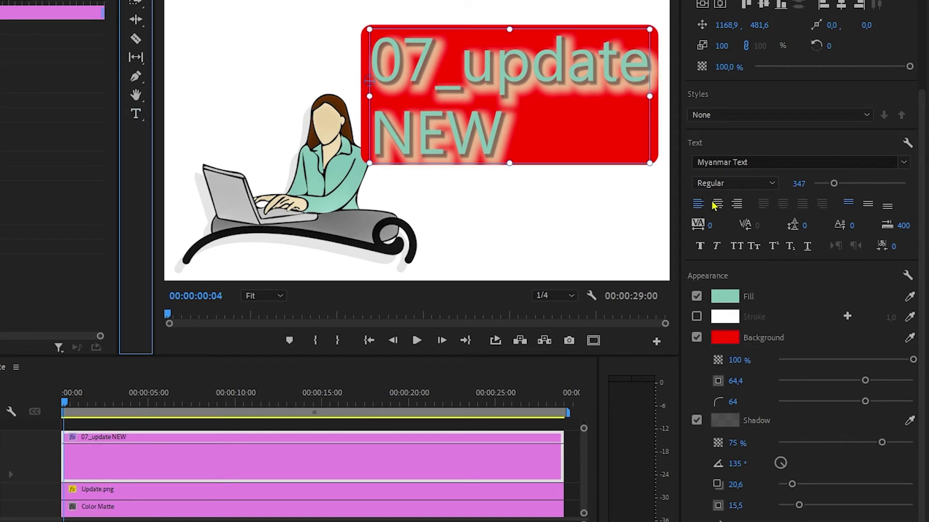
{"action": "left_click", "coordinate": [716, 204]}
{"action": "mouse_move", "coordinate": [404, 57]}
{"action": "left_mouse_down"}
{"action": "mouse_move", "coordinate": [574, 51]}
{"action": "mouse_move", "coordinate": [549, 49]}
{"action": "left_mouse_up"}
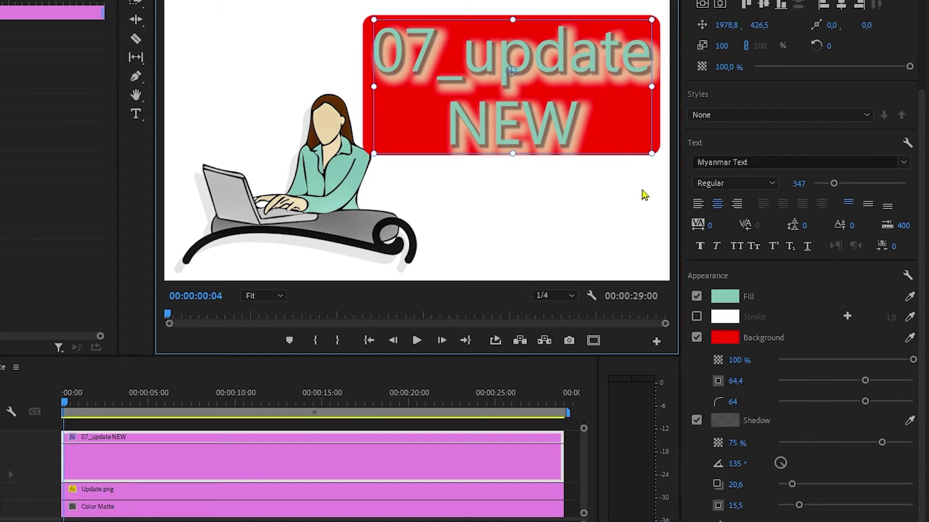
{"action": "left_click", "coordinate": [907, 275]}
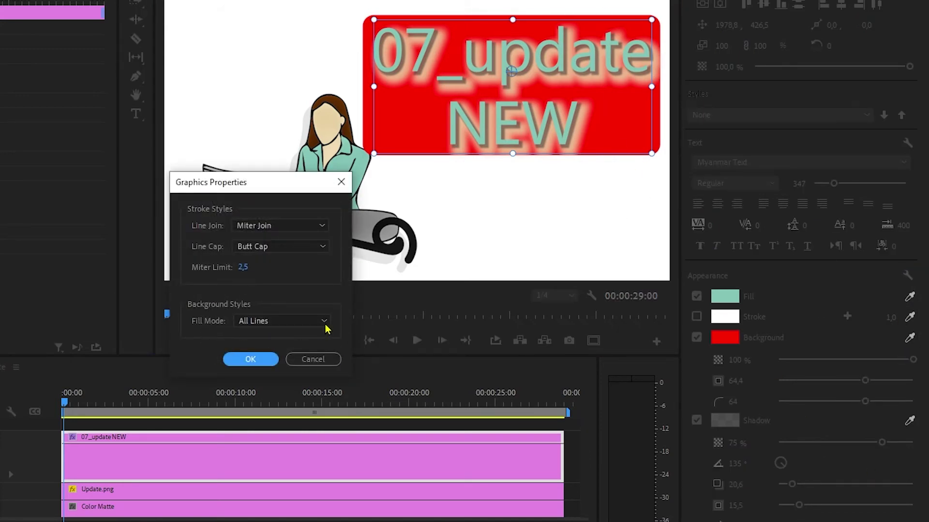
{"action": "left_click", "coordinate": [325, 325]}
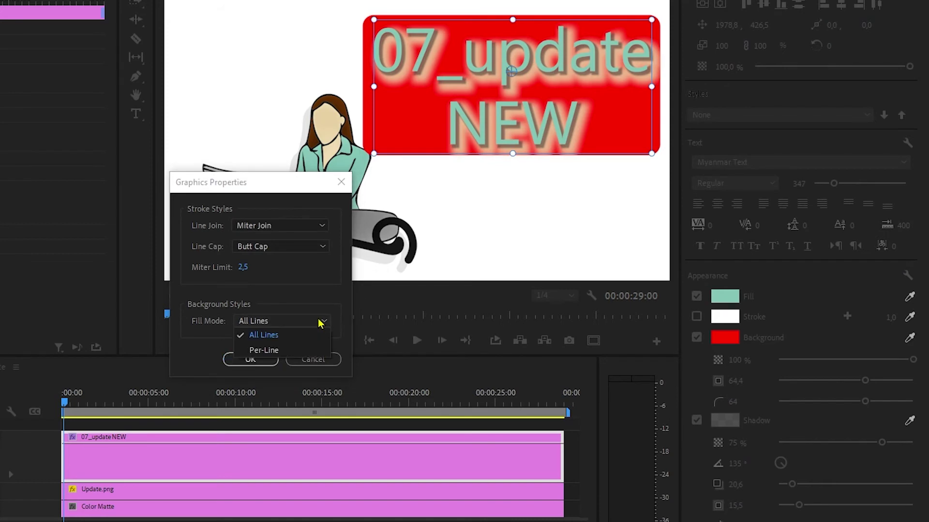
{"action": "left_click", "coordinate": [296, 355]}
{"action": "left_click", "coordinate": [257, 358]}
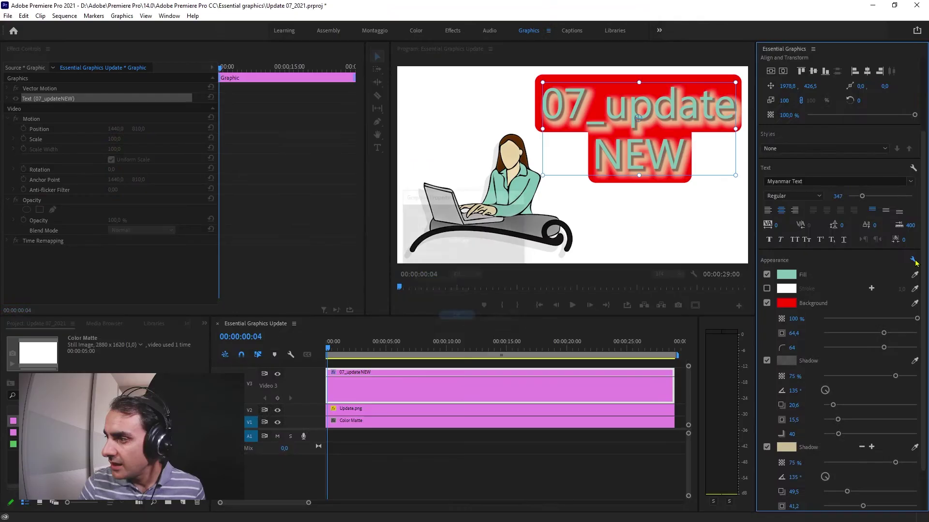
{"action": "left_click", "coordinate": [913, 260]}
{"action": "left_click", "coordinate": [484, 292]}
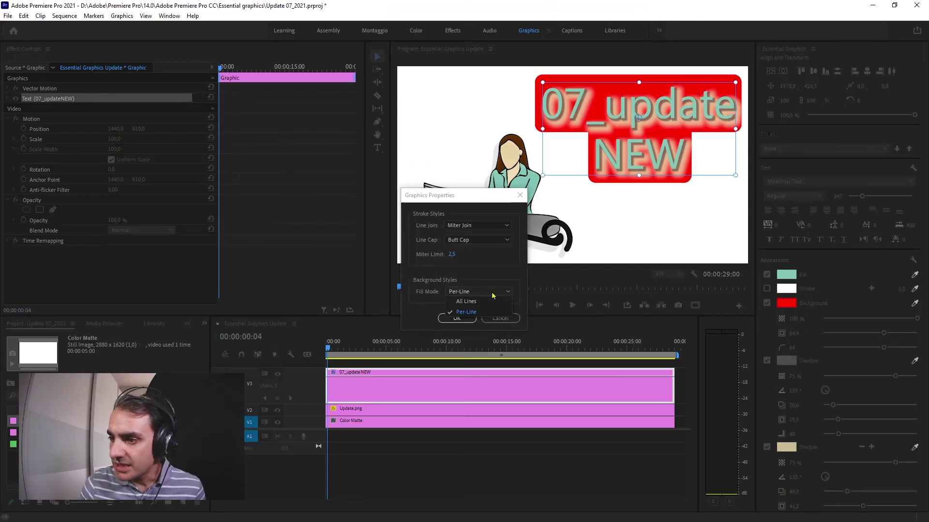
{"action": "left_click", "coordinate": [488, 304]}
{"action": "left_click", "coordinate": [456, 318]}
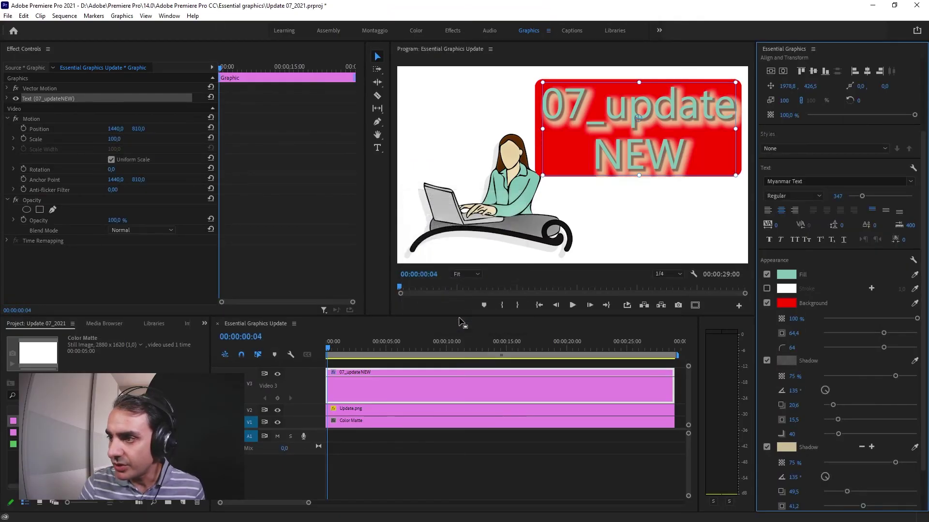